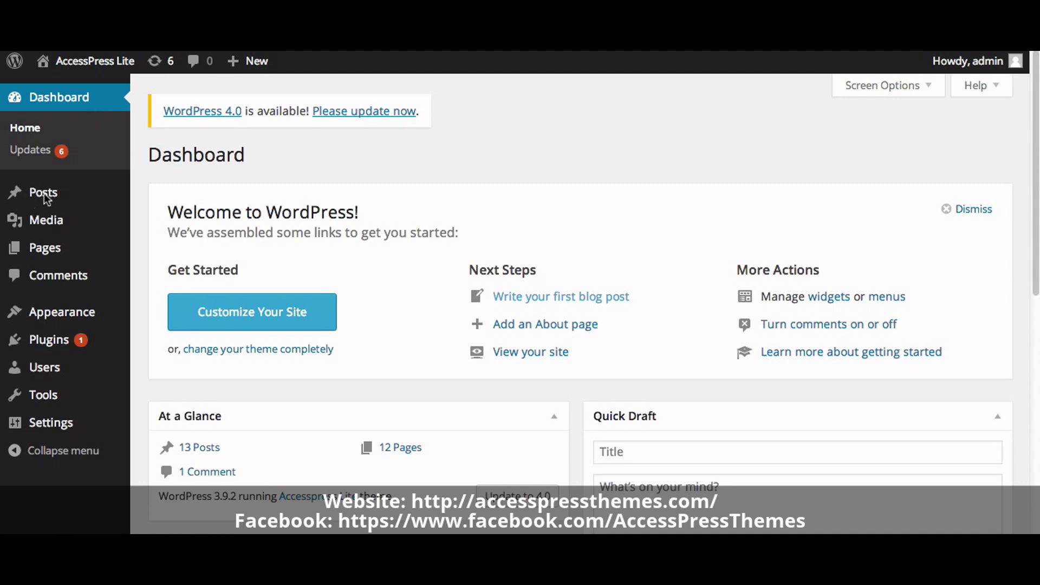
# Start a new post titled 'Welcome to AccesPress Lite Theme'.
pyautogui.moveTo(43, 202)
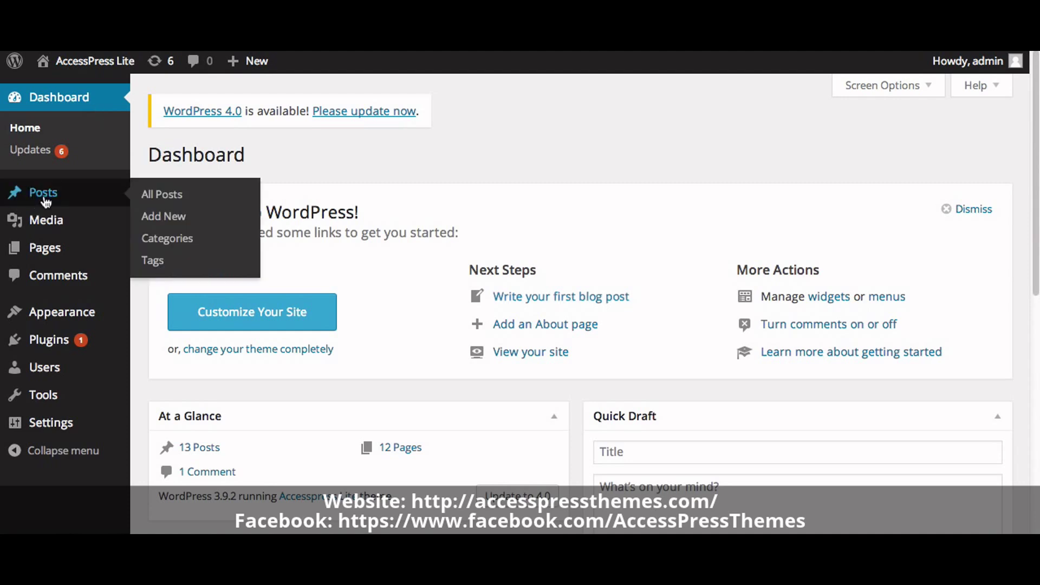
pyautogui.click(152, 218)
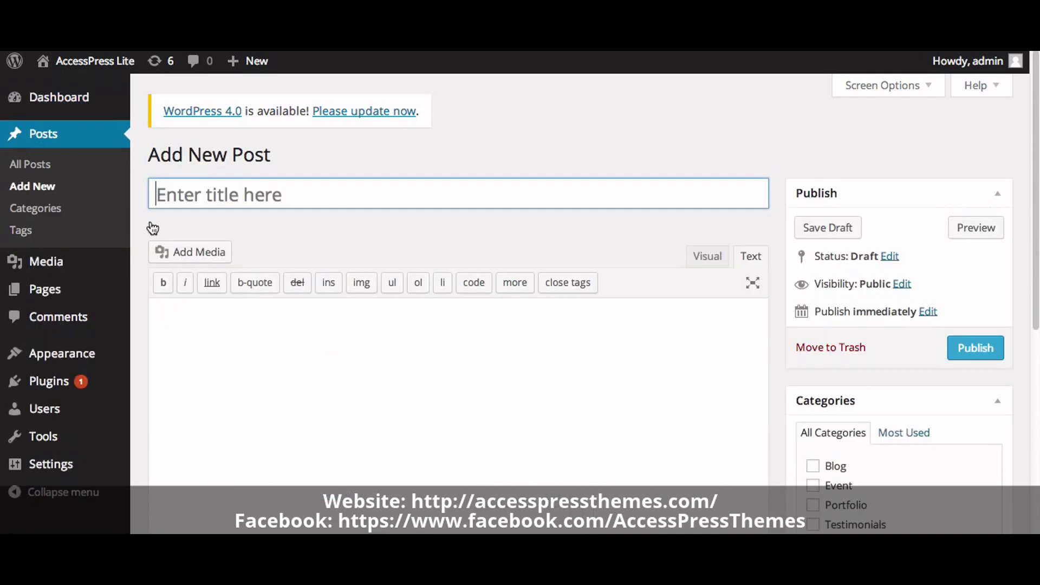
pyautogui.click(216, 191)
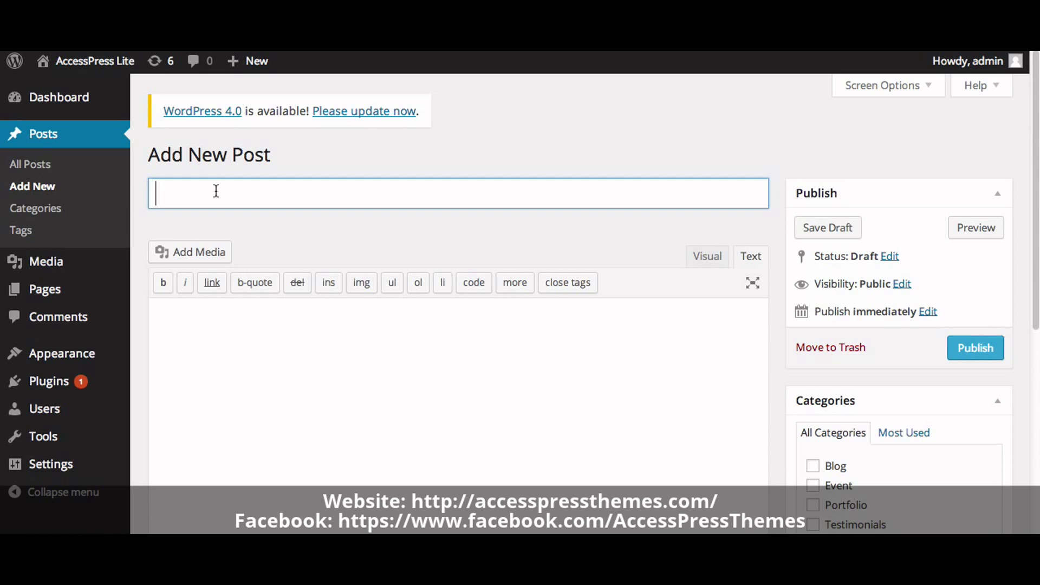
pyautogui.write('Welcome')
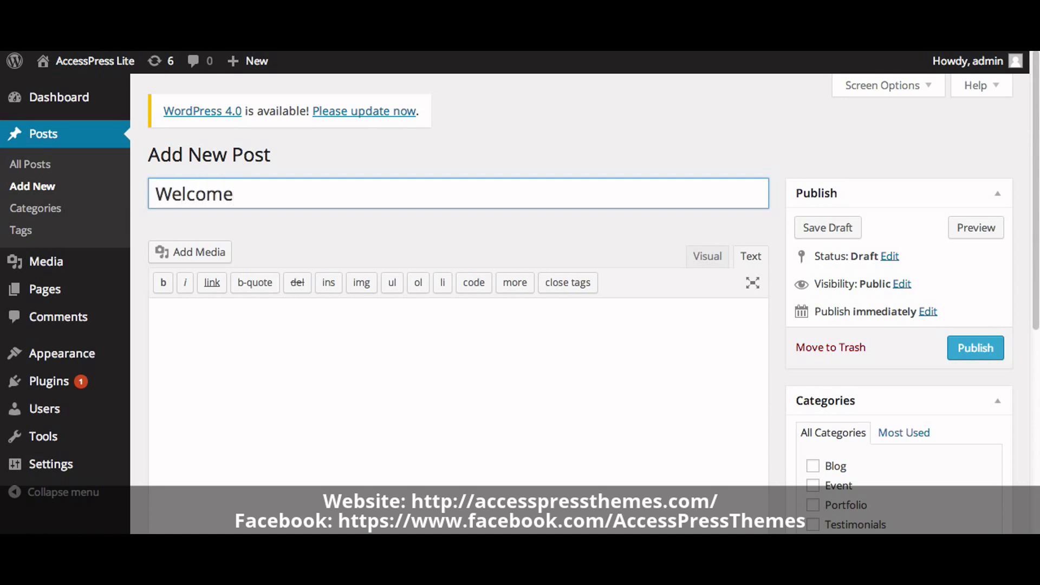
pyautogui.write(' to Acces')
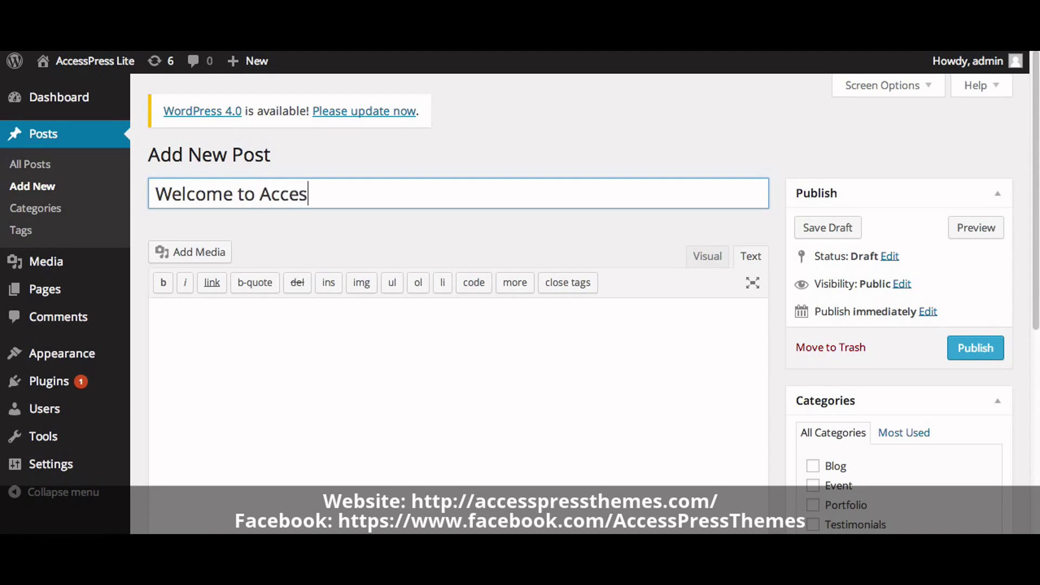
pyautogui.write('Press Lit')
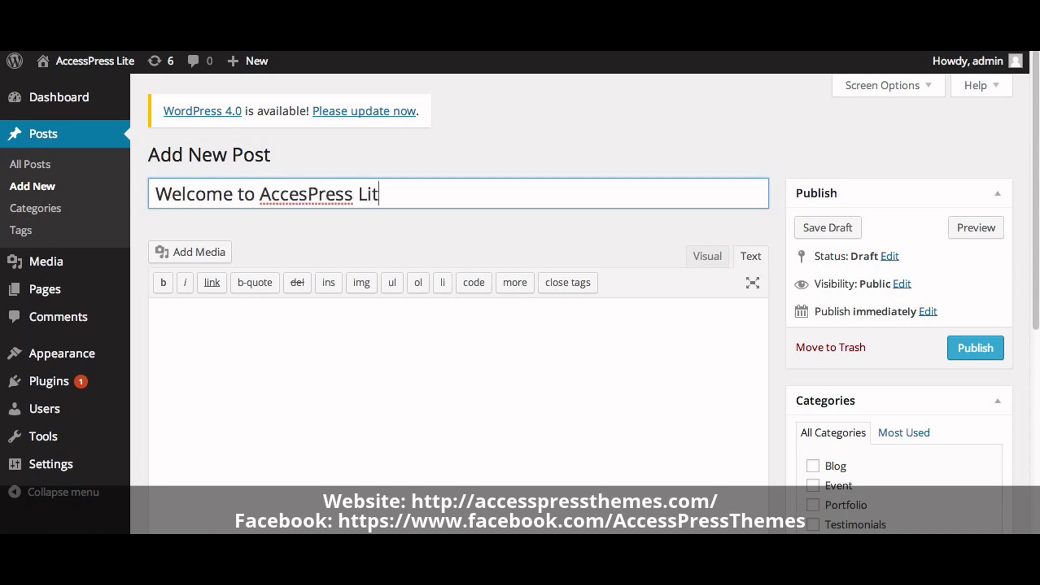
pyautogui.write('e Theme')
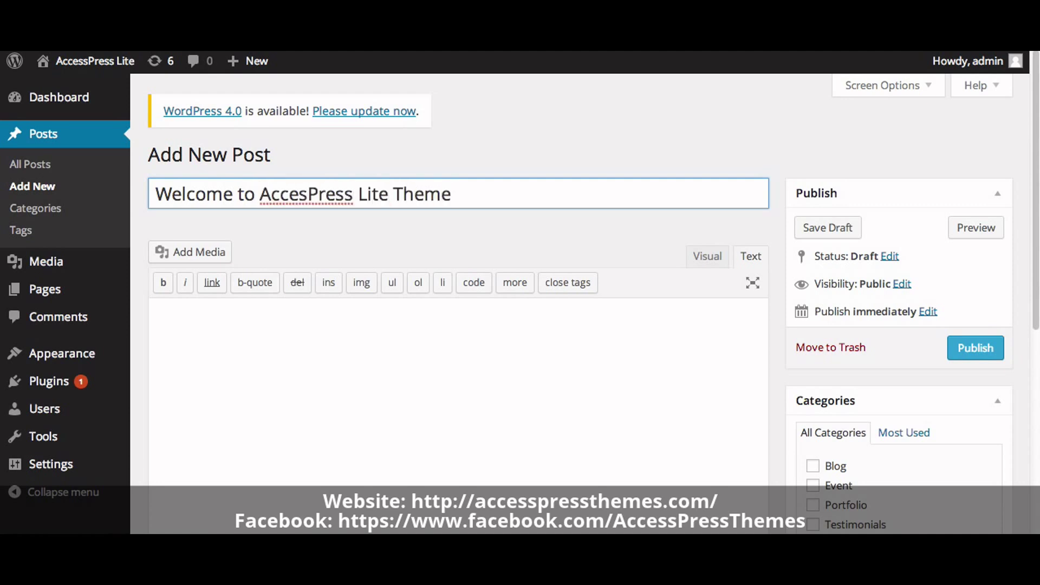
# Write the post body 'The best WordPress Theme in 2014.'.
pyautogui.click(246, 346)
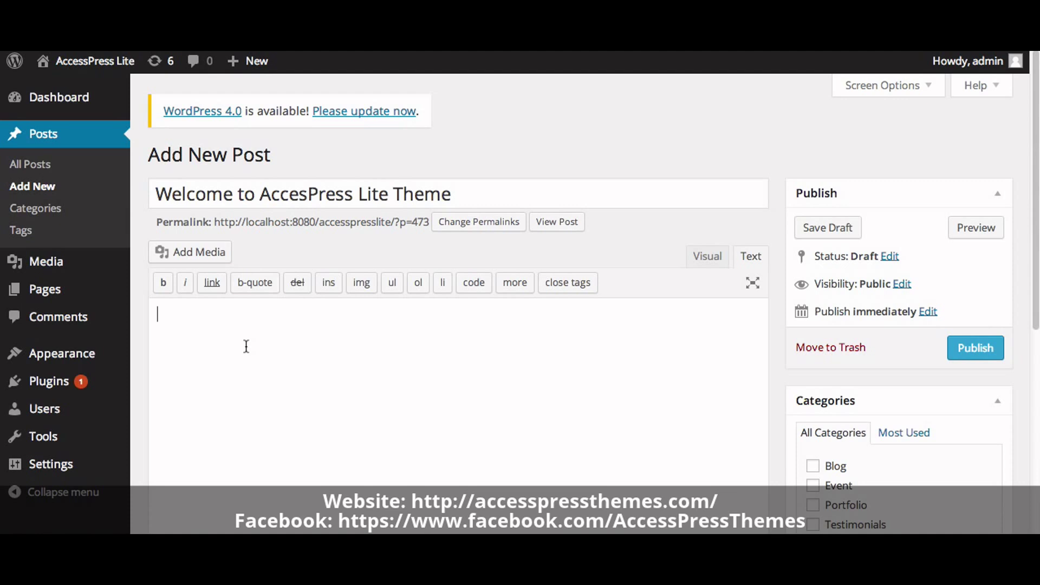
pyautogui.write('The best WordPr')
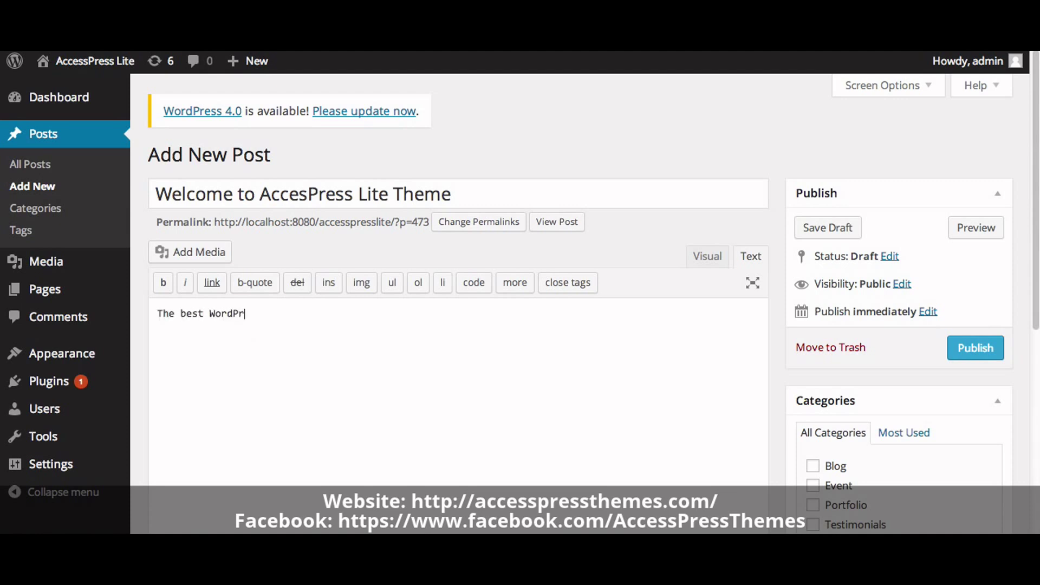
pyautogui.write('ess Theme in 2014.')
pyautogui.moveTo(1035, 165); pyautogui.dragTo(1035, 302)
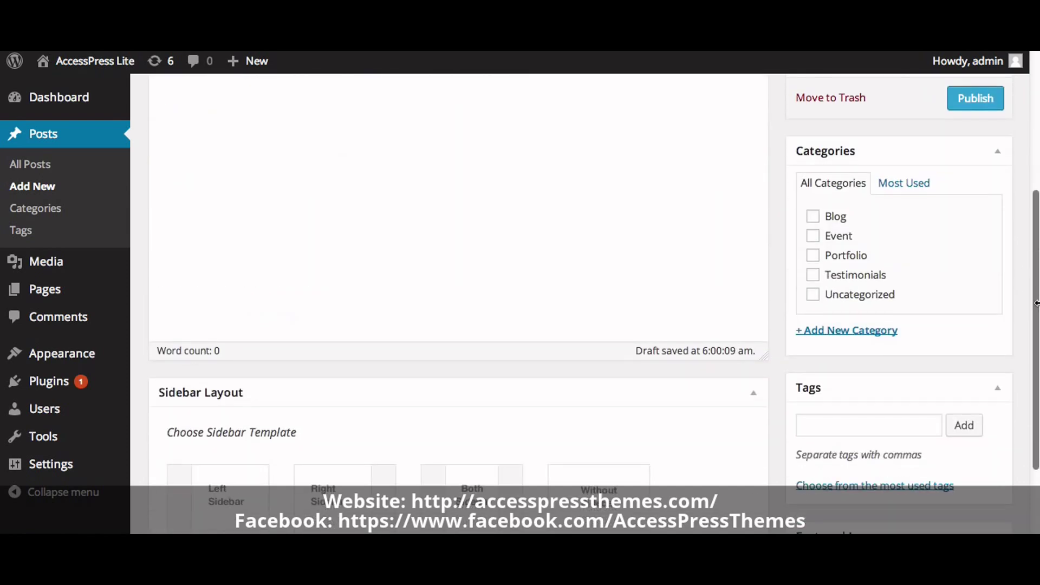
pyautogui.moveTo(1028, 353)
pyautogui.mouseDown()
pyautogui.moveTo(1035, 422)
pyautogui.moveTo(1030, 339)
pyautogui.mouseUp()
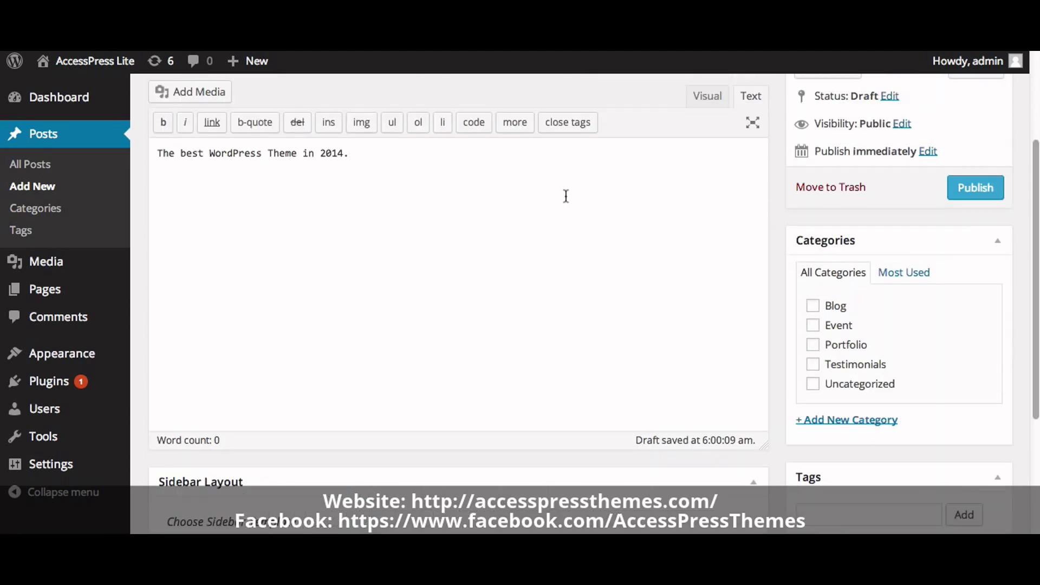
pyautogui.click(1035, 325)
# Set the purple flower photo from the Media Library as featured image, then publish the post.
pyautogui.moveTo(1035, 326); pyautogui.dragTo(1031, 448)
pyautogui.click(828, 443)
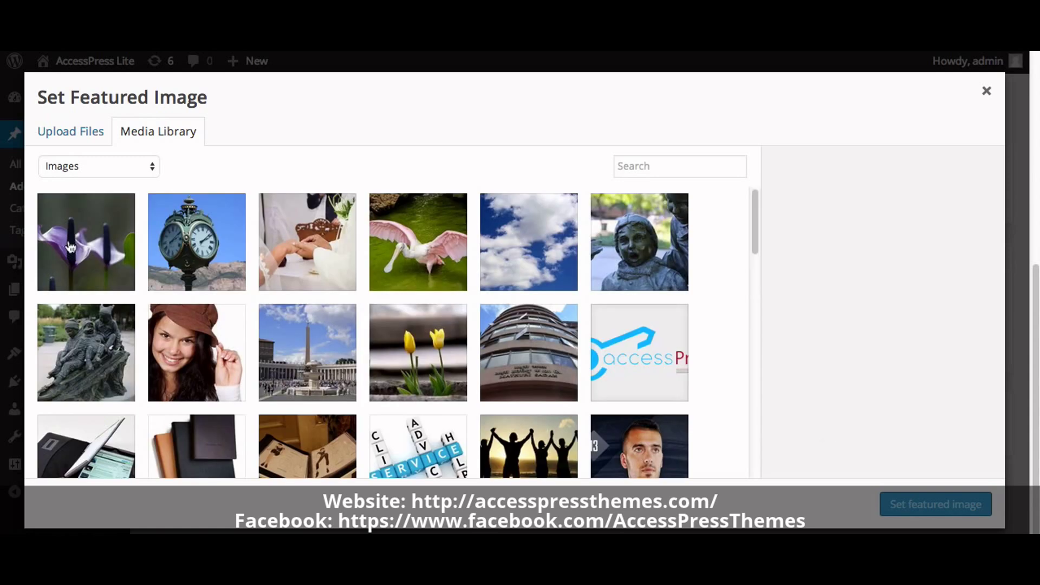
pyautogui.click(73, 247)
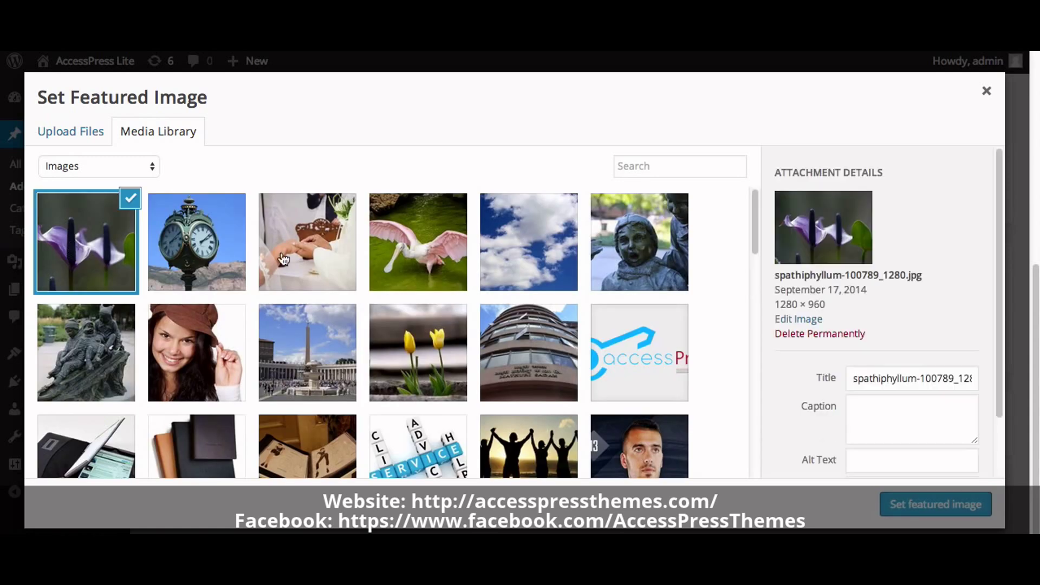
pyautogui.click(969, 514)
pyautogui.moveTo(1035, 464); pyautogui.dragTo(1031, 287)
pyautogui.click(989, 323)
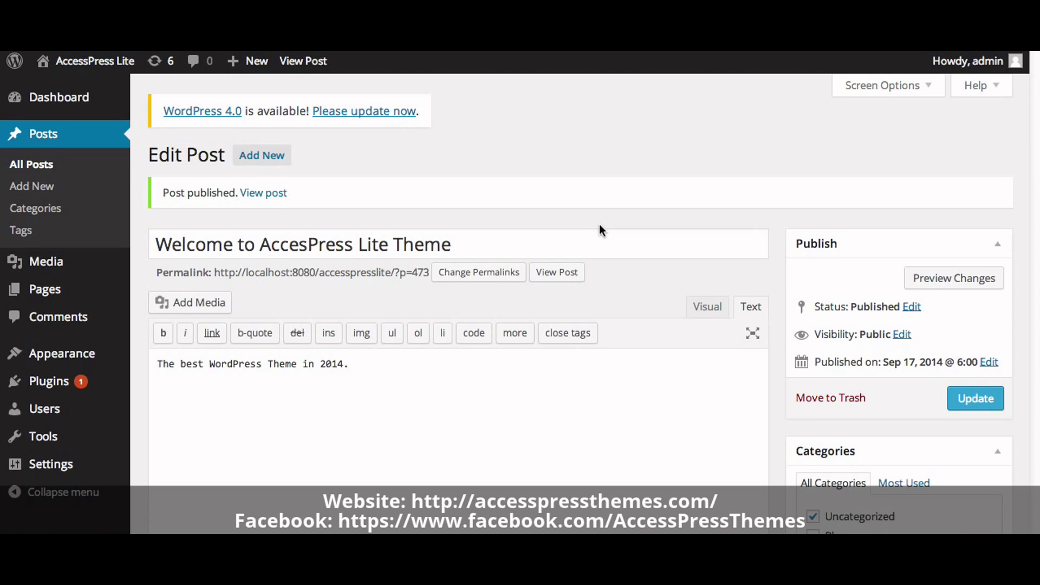
# In AccessPress Lite theme options, set the home page slider to use single posts.
pyautogui.moveTo(76, 359)
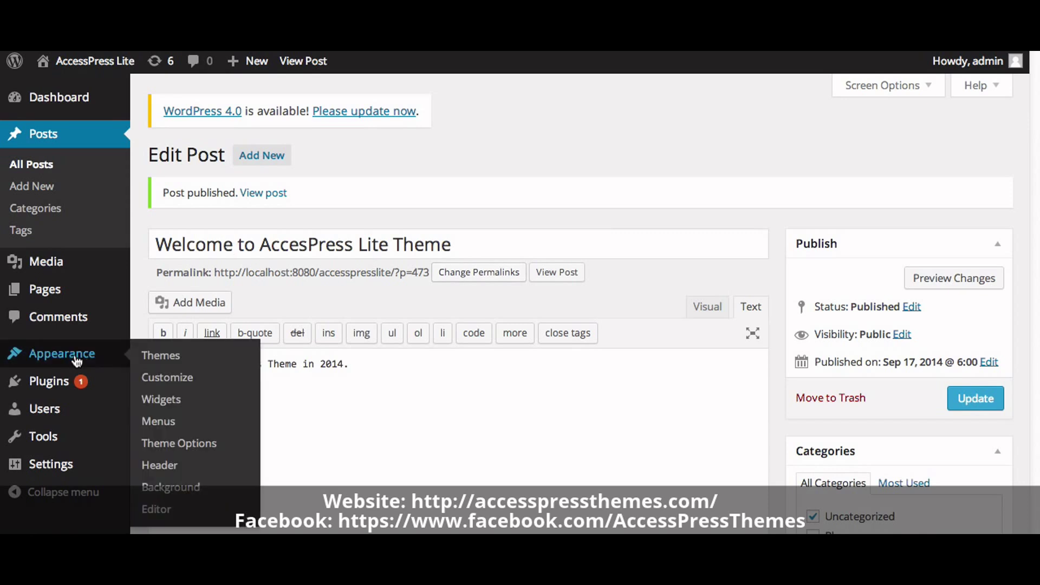
pyautogui.click(173, 448)
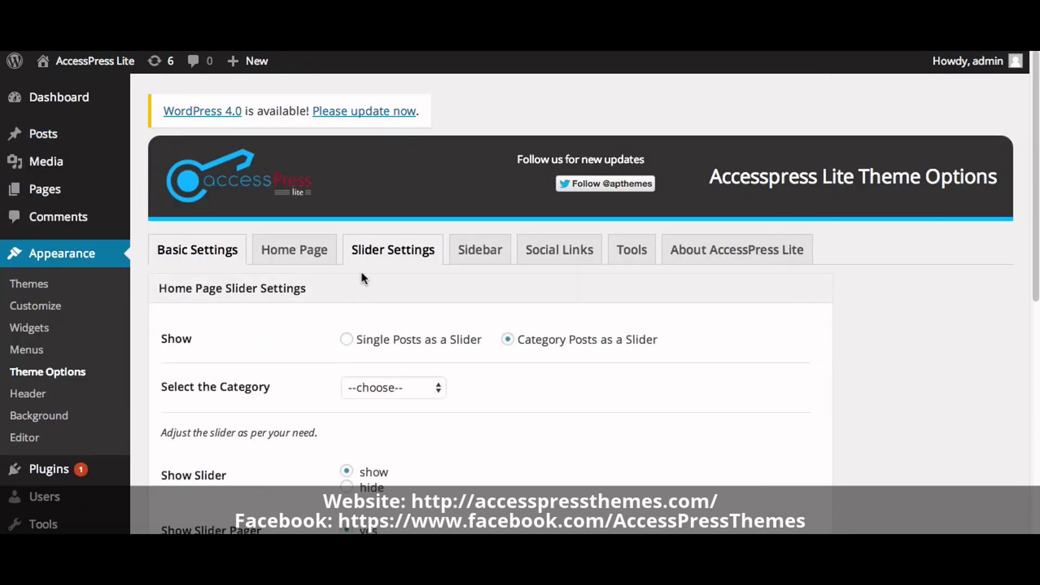
pyautogui.click(372, 254)
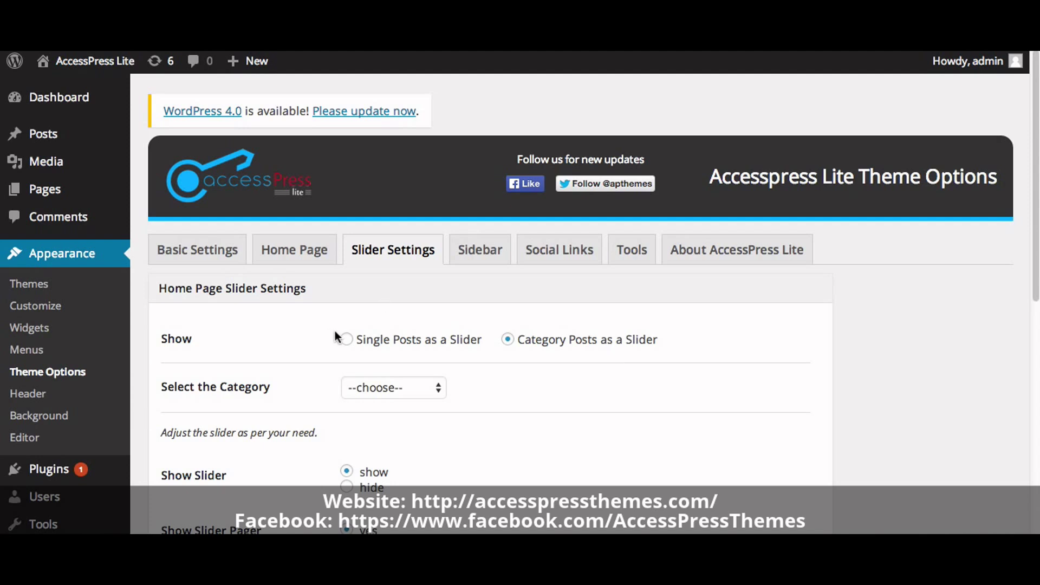
pyautogui.click(346, 341)
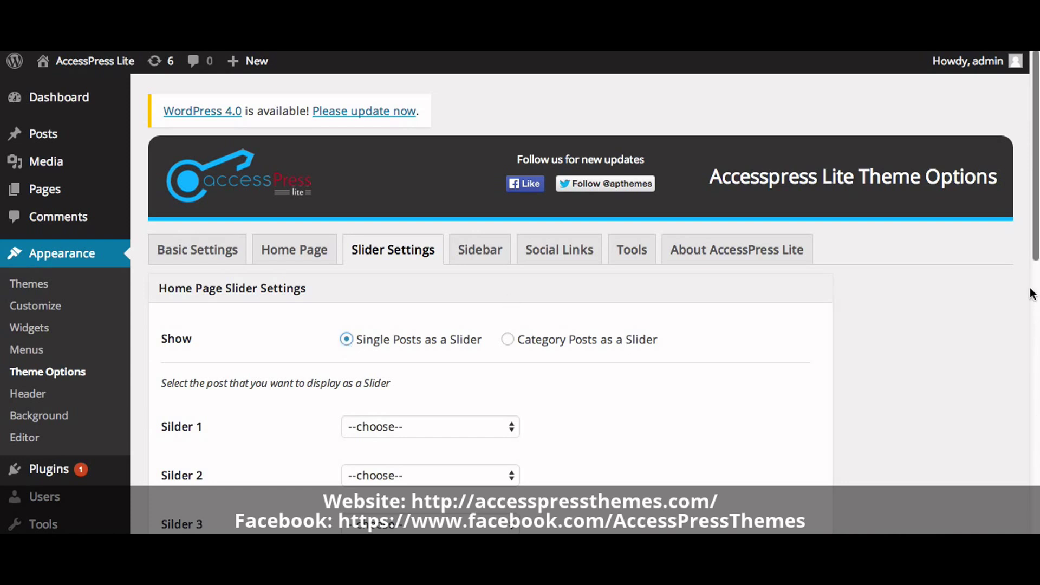
# Choose 'Welcome to AccesPress Lite Theme' for Slider 1 and save the options.
pyautogui.scroll(-3, 1031, 276)
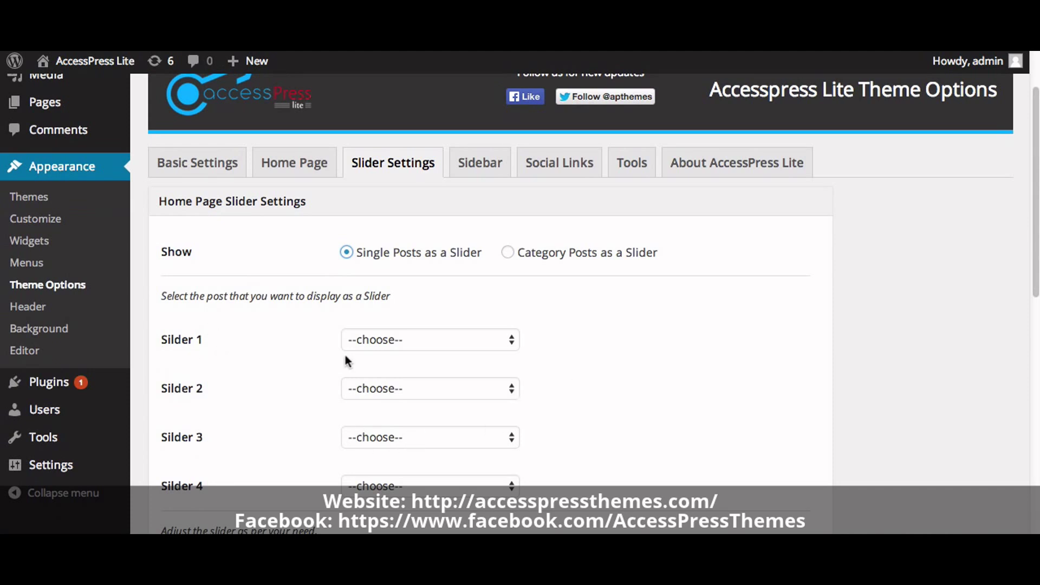
pyautogui.click(386, 340)
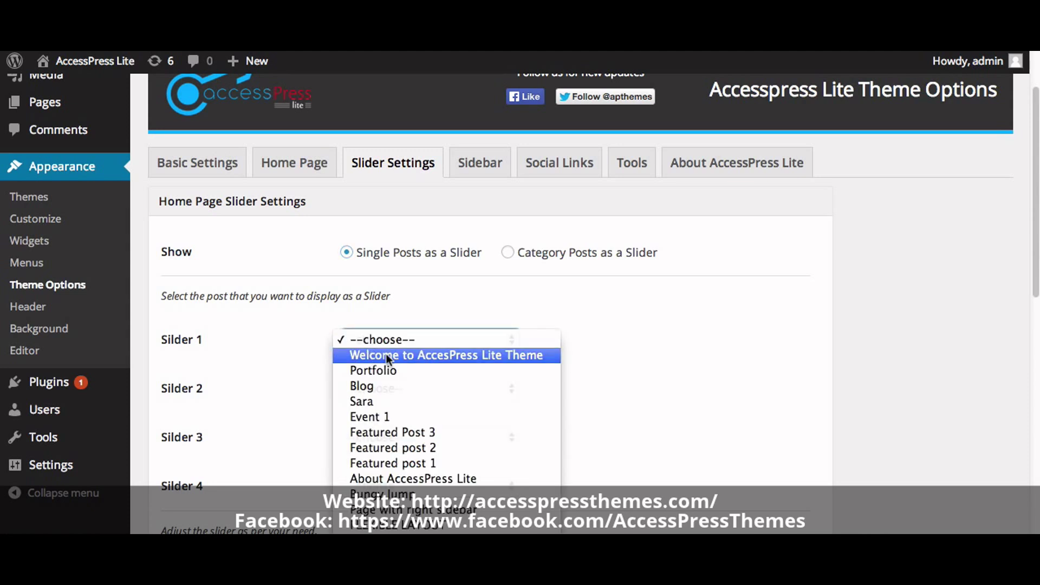
pyautogui.click(385, 354)
pyautogui.moveTo(1034, 279); pyautogui.dragTo(1037, 313)
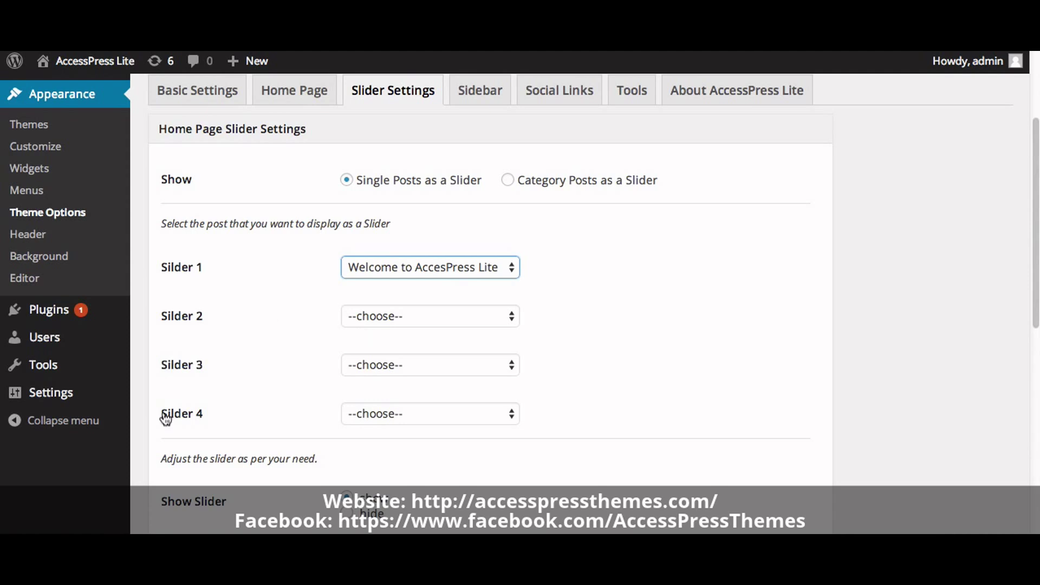
pyautogui.moveTo(1035, 281); pyautogui.dragTo(1035, 507)
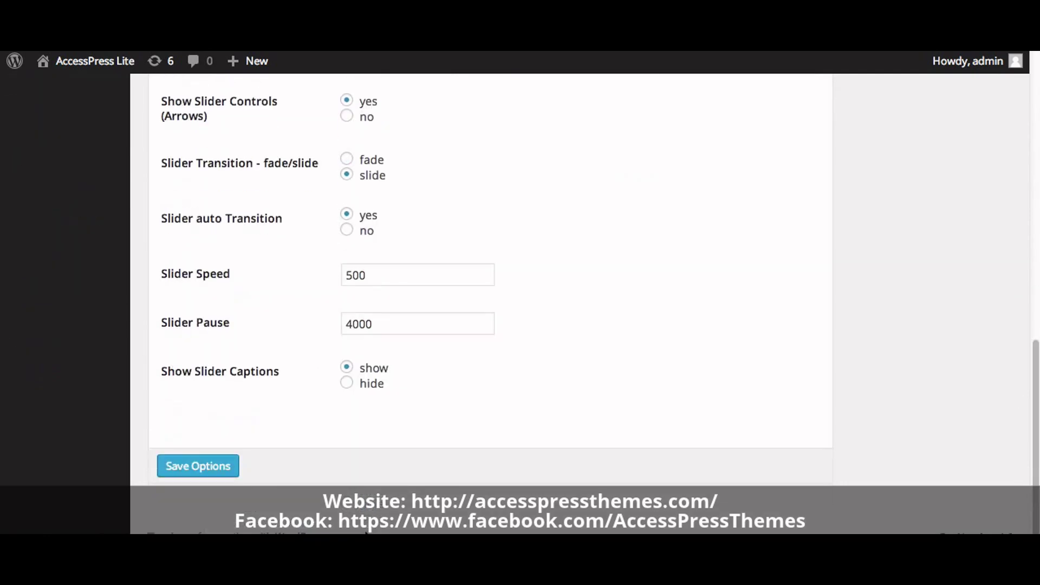
pyautogui.click(217, 472)
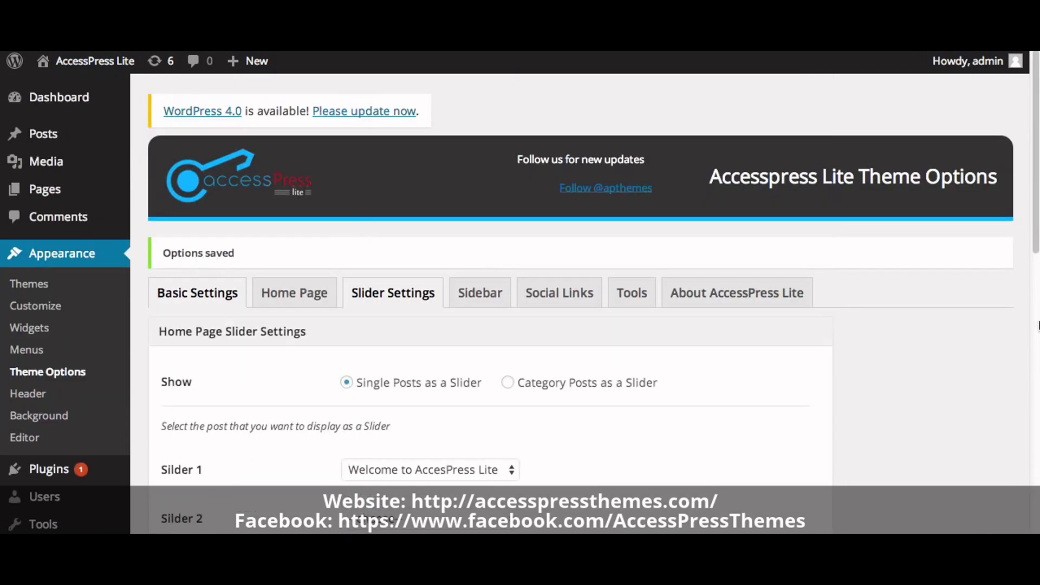
pyautogui.moveTo(66, 70)
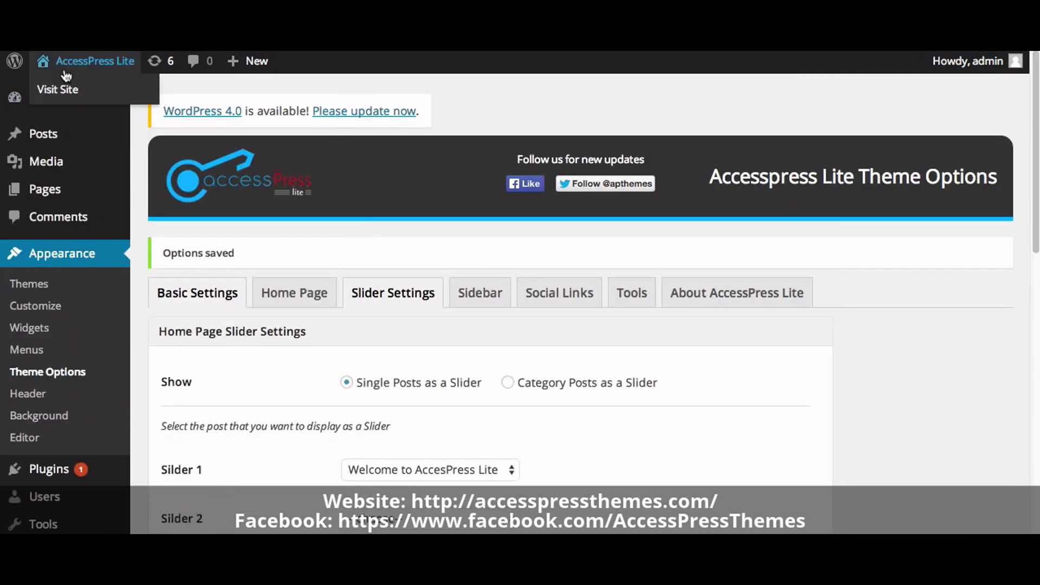
pyautogui.rightClick(57, 88)
pyautogui.click(69, 94)
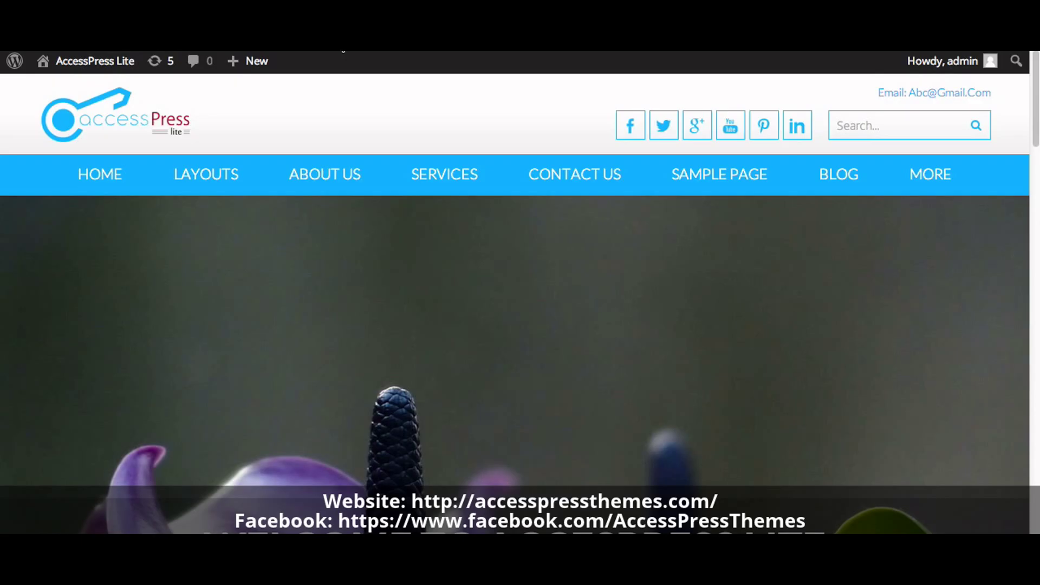
pyautogui.moveTo(1034, 141); pyautogui.dragTo(1028, 193)
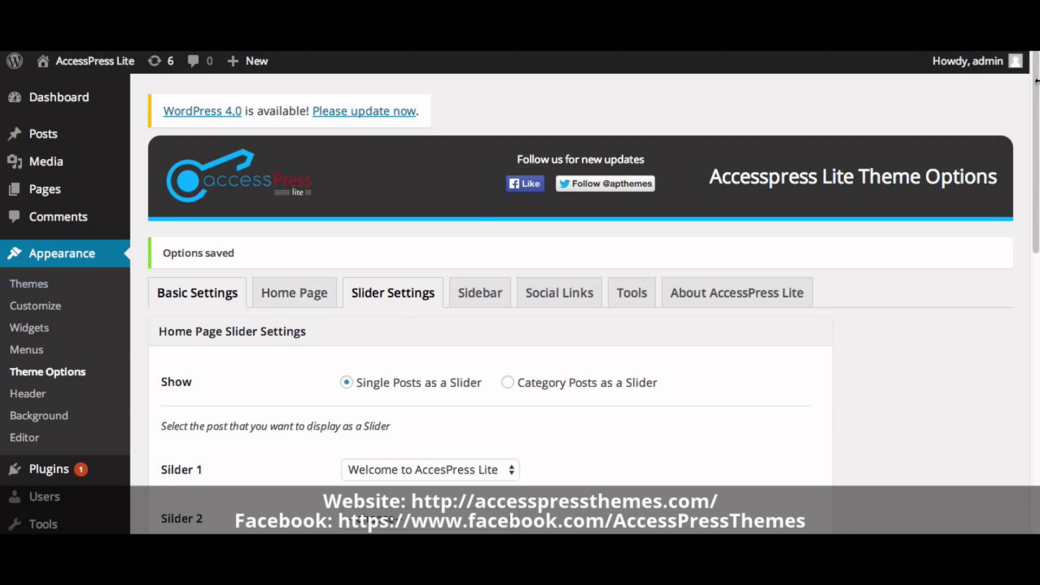
# Select 'Category Posts as a Slider' with no category chosen, and save the options.
pyautogui.click(508, 383)
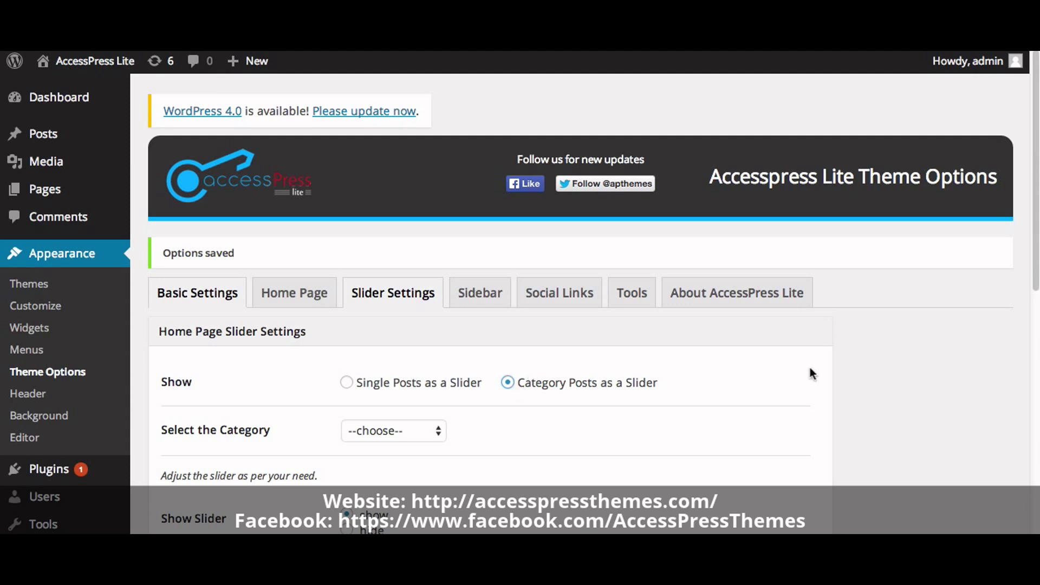
pyautogui.moveTo(1037, 239); pyautogui.dragTo(1036, 277)
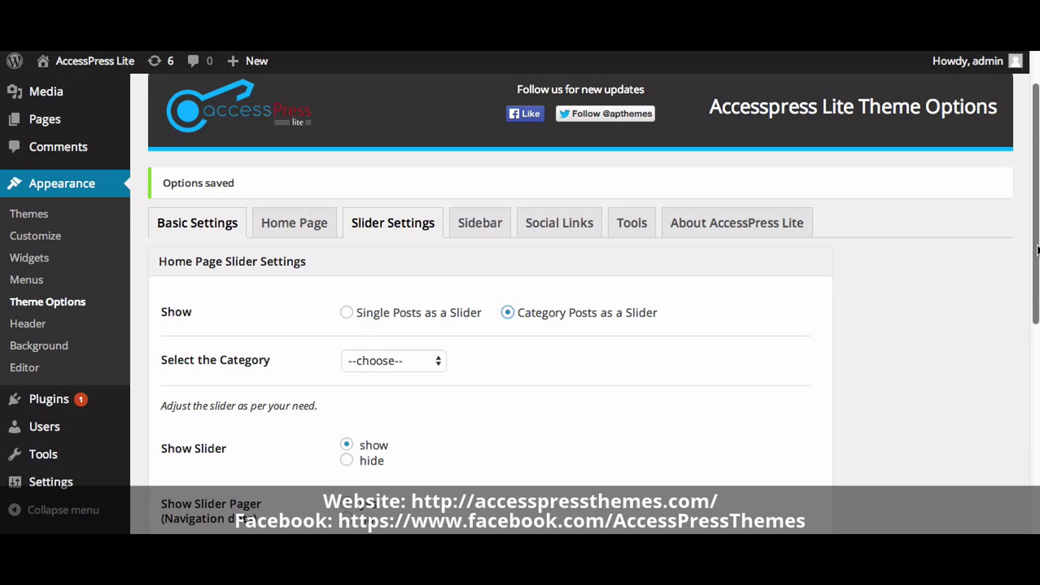
pyautogui.scroll(-1, 1029, 247)
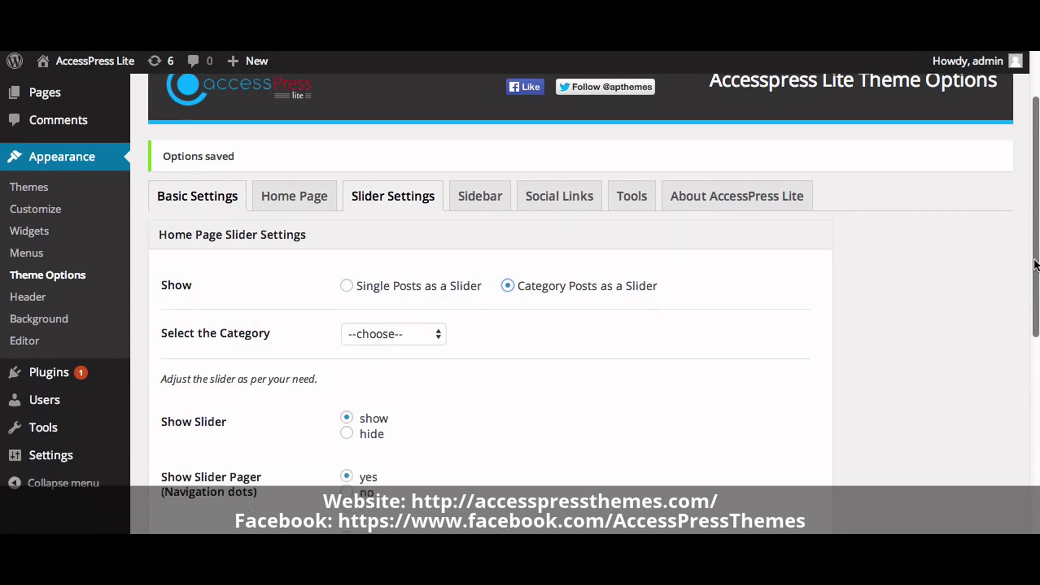
pyautogui.click(367, 342)
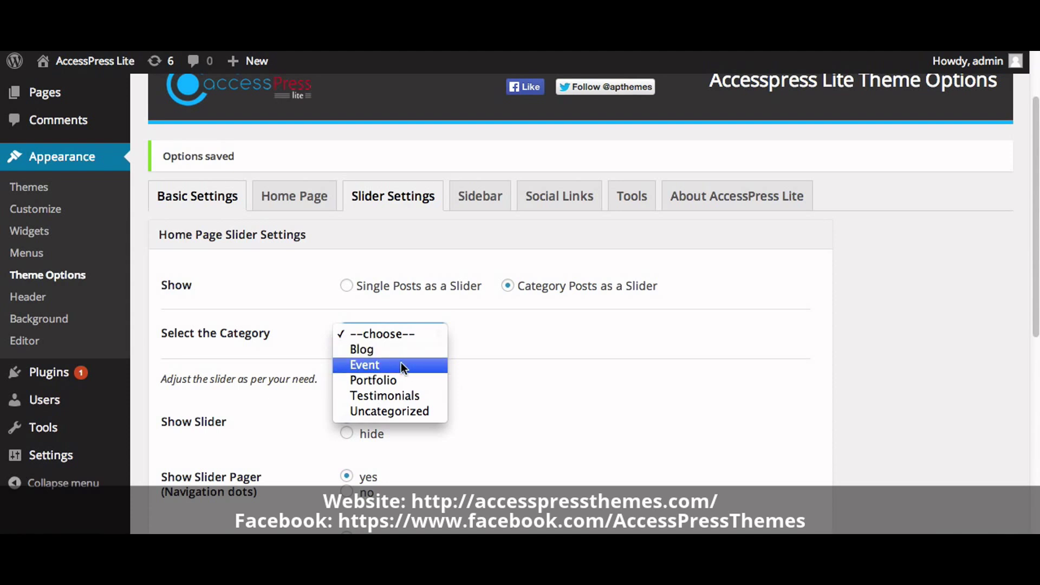
pyautogui.click(512, 349)
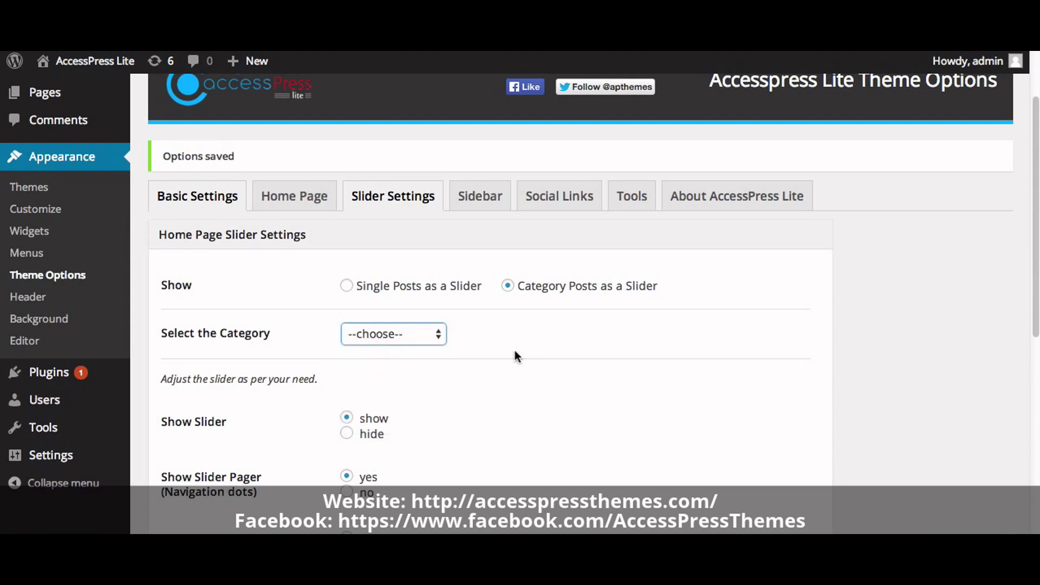
pyautogui.moveTo(1032, 306); pyautogui.dragTo(1032, 409)
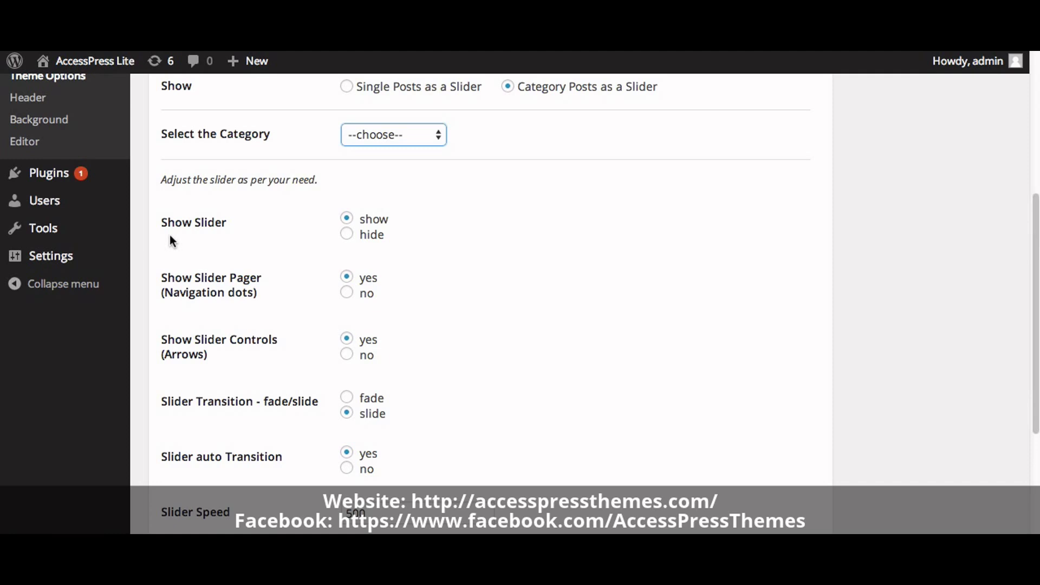
pyautogui.scroll(-2, 265, 236)
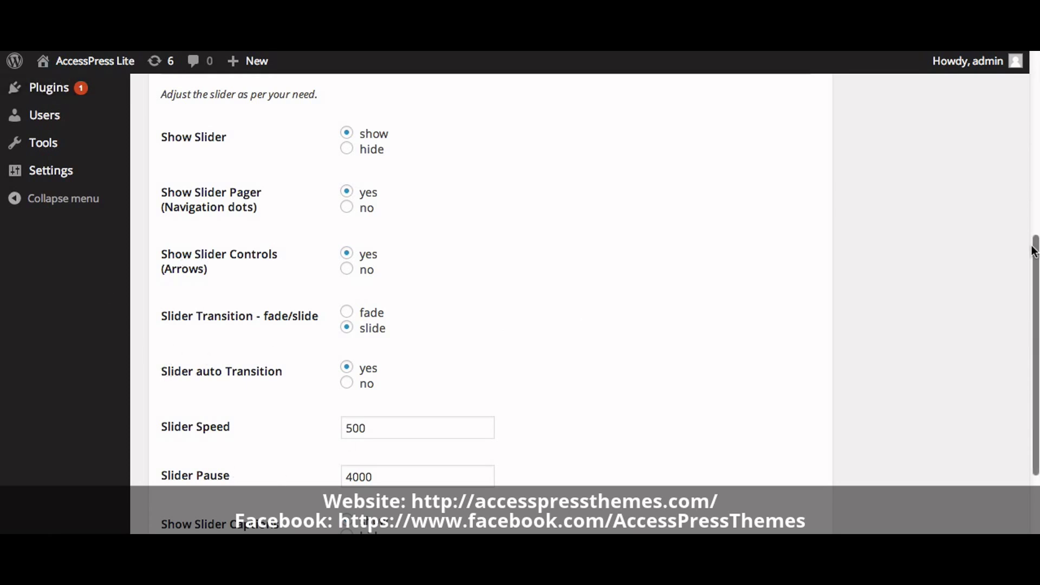
pyautogui.moveTo(1033, 246); pyautogui.dragTo(1033, 310)
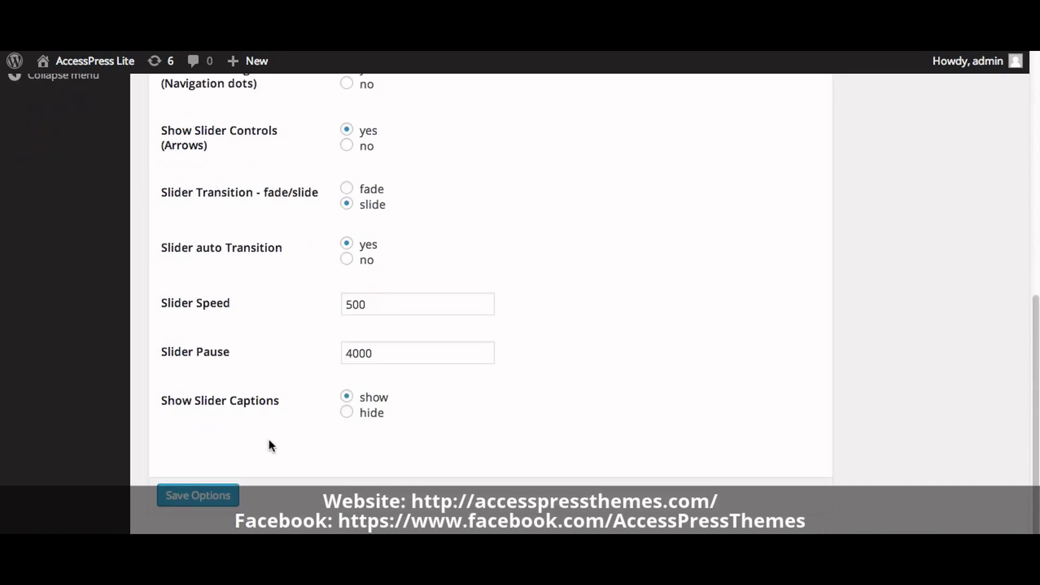
pyautogui.click(198, 504)
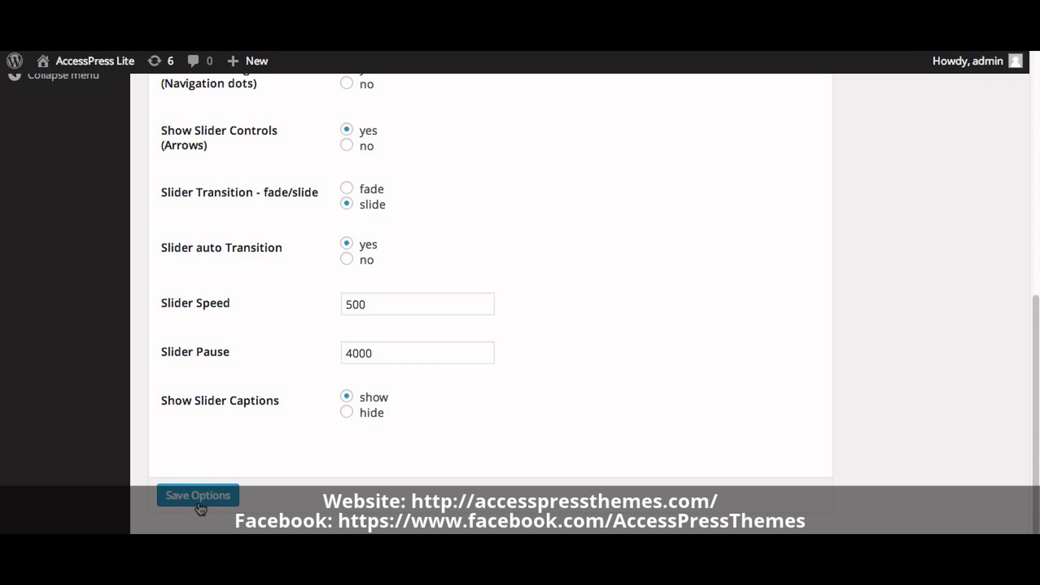